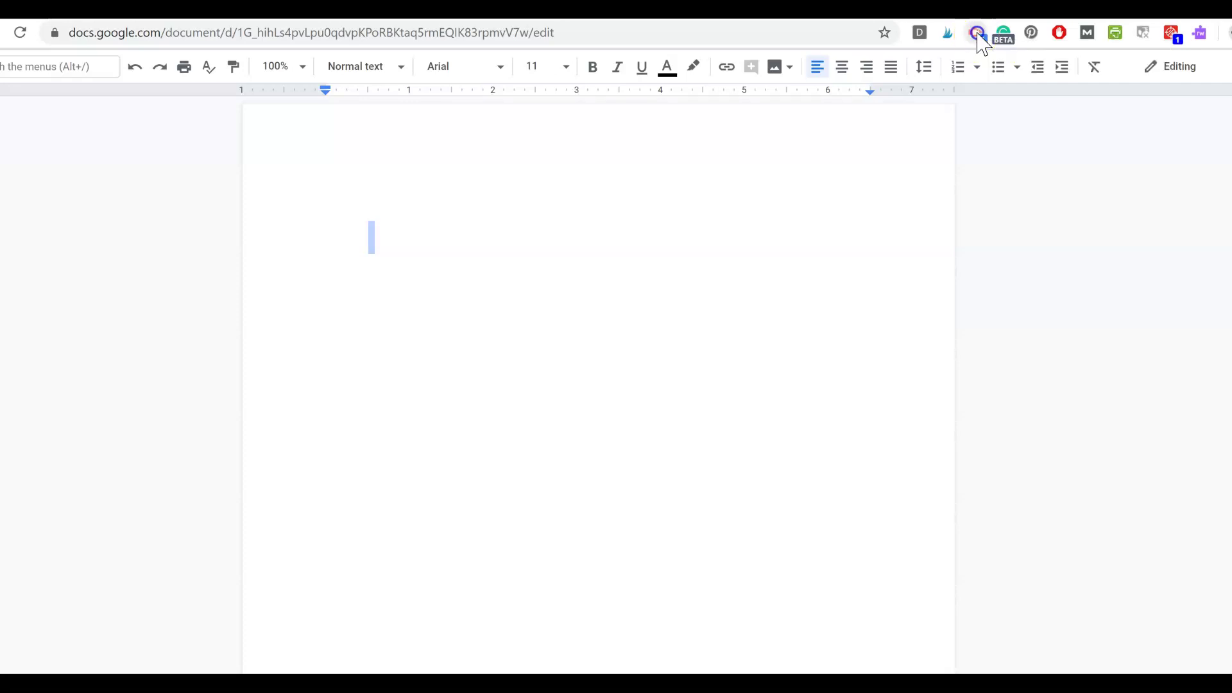
# Step: Start a Screencastify Browser Tab recording of the blank Google Doc and place the cursor on its first line
pyautogui.click(976, 34)
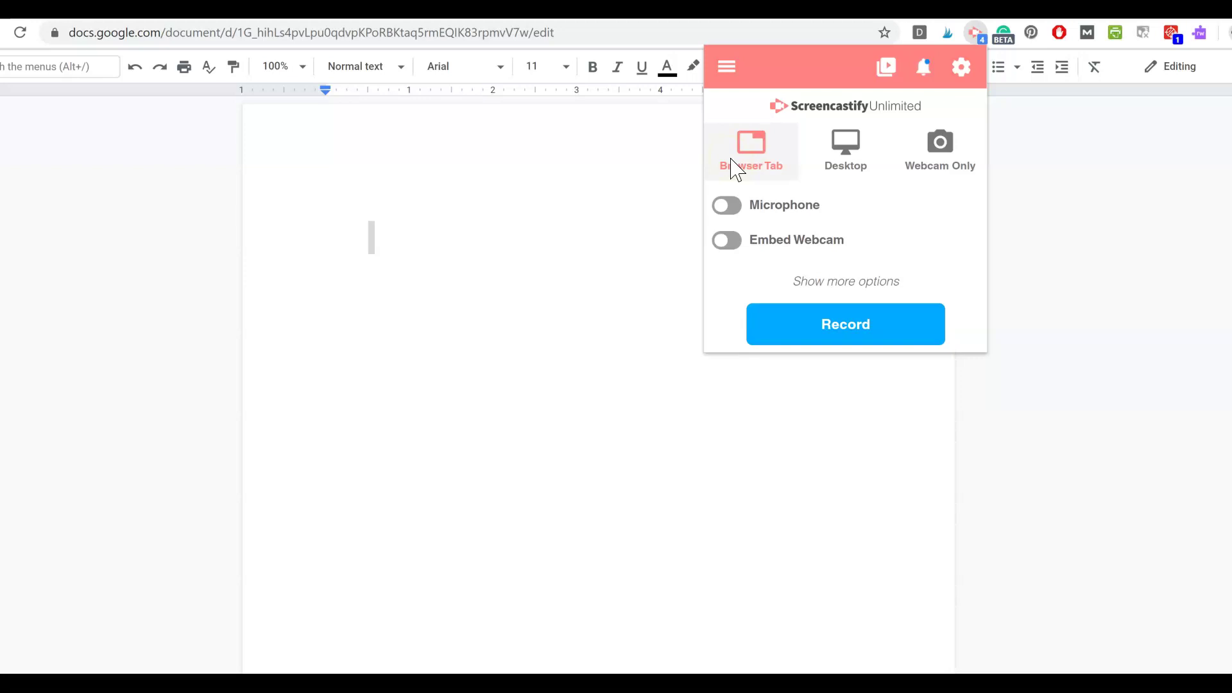
pyautogui.click(868, 331)
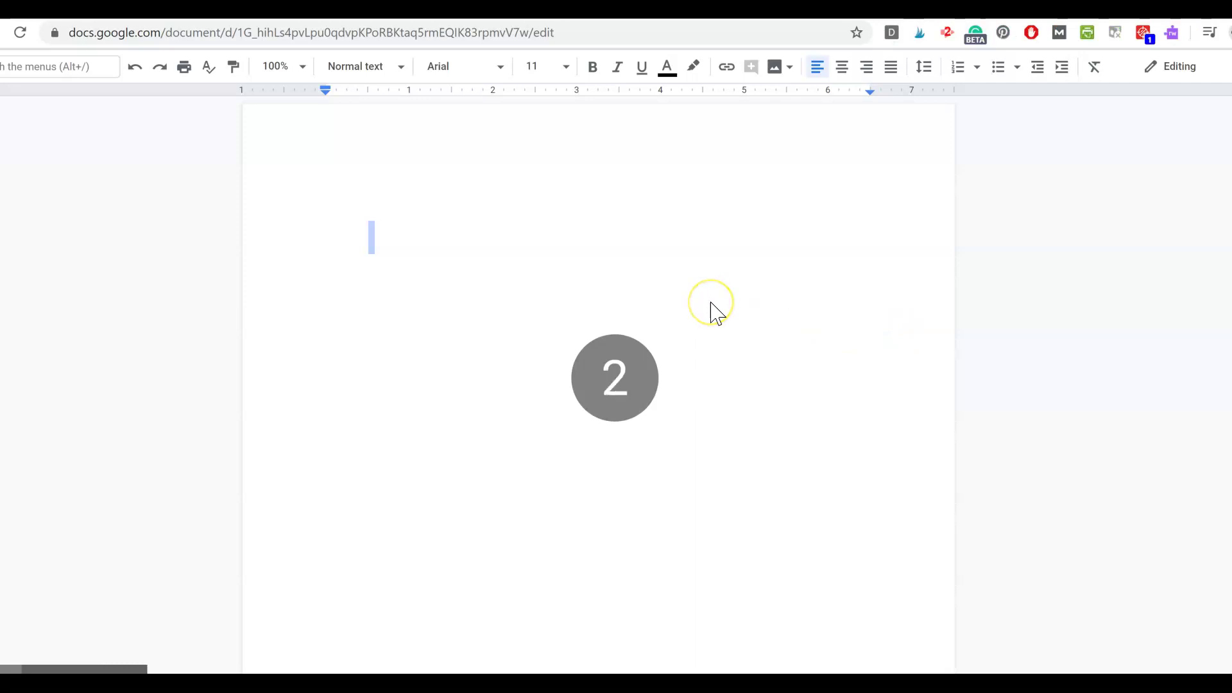
pyautogui.click(377, 234)
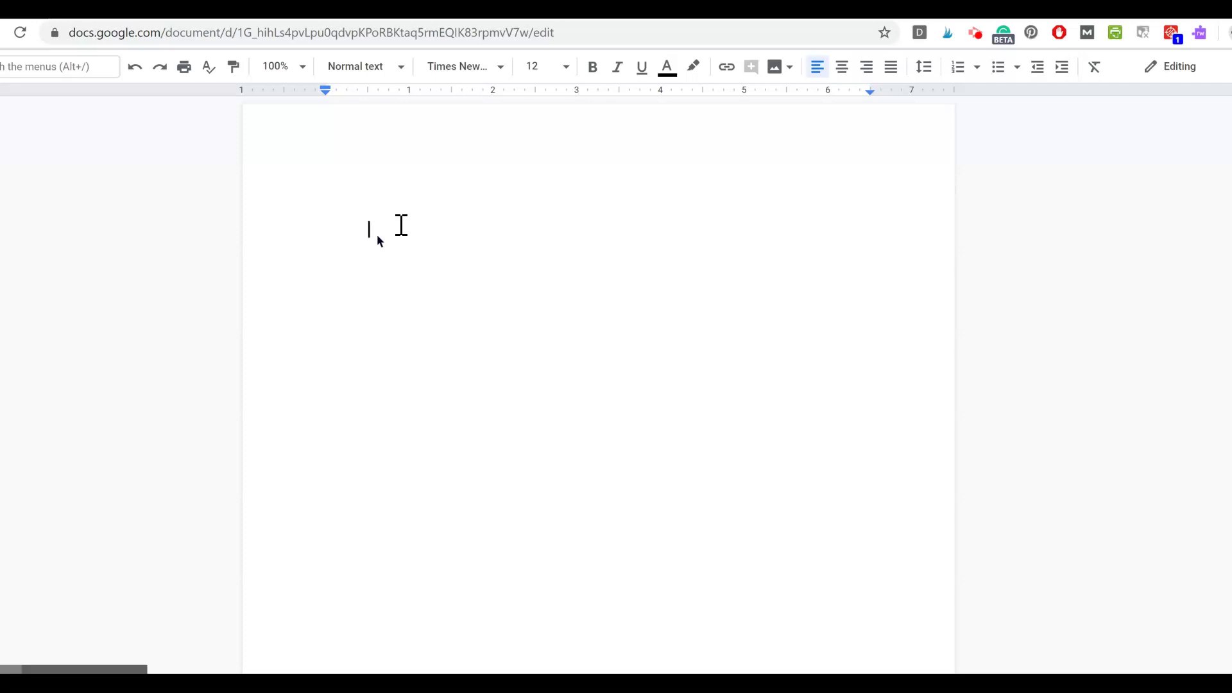
# Step: Type the four-line MLA heading: student's name, teacher's name, English 10, 28 April 2020
pyautogui.click(340, 231)
pyautogui.write('Bart Simpson')
pyautogui.press('Return')
pyautogui.write('Mrs. Krabap')
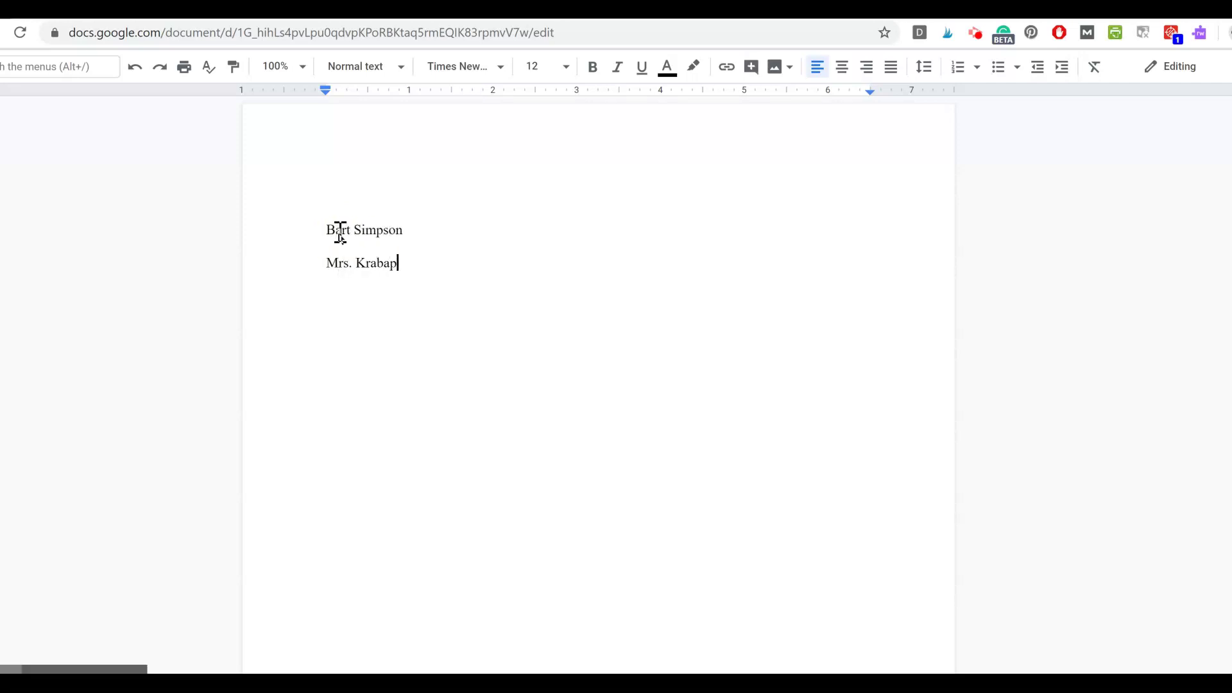
pyautogui.write('pel')
pyautogui.press('Return')
pyautogui.write('English 10')
pyautogui.press('Return')
pyautogui.write('28 April 2020')
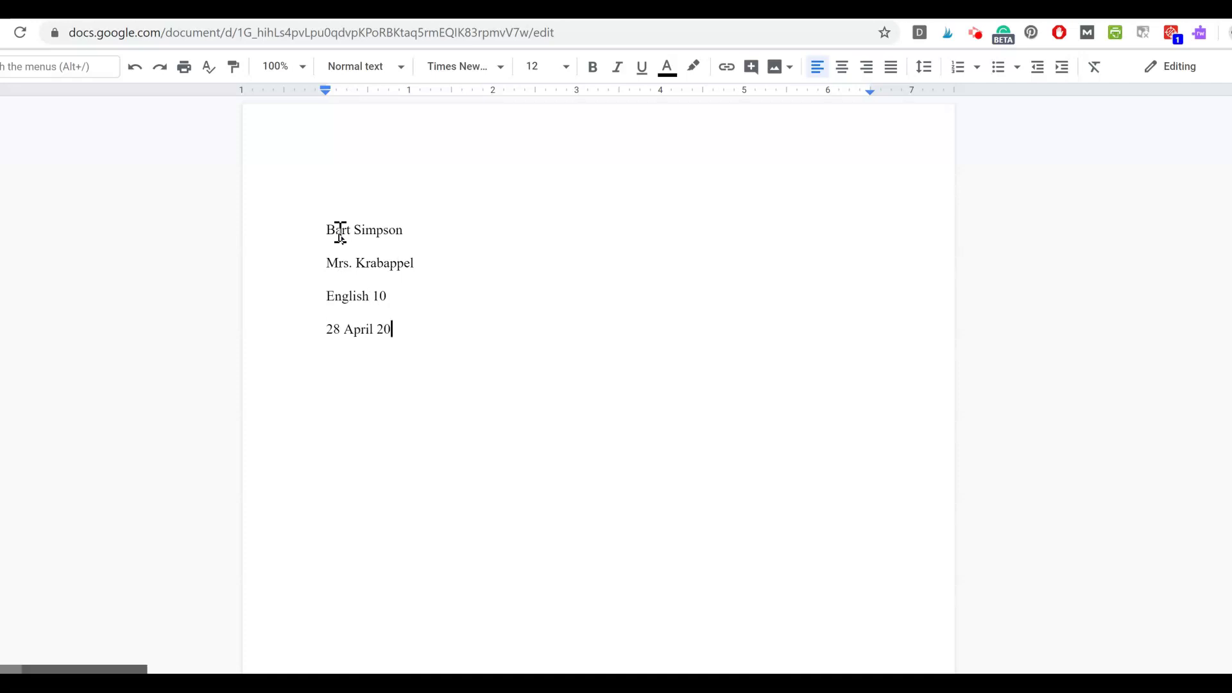
# Step: Add the centred title 'Title Will Go Here'
pyautogui.click(723, 104)
pyautogui.click(842, 67)
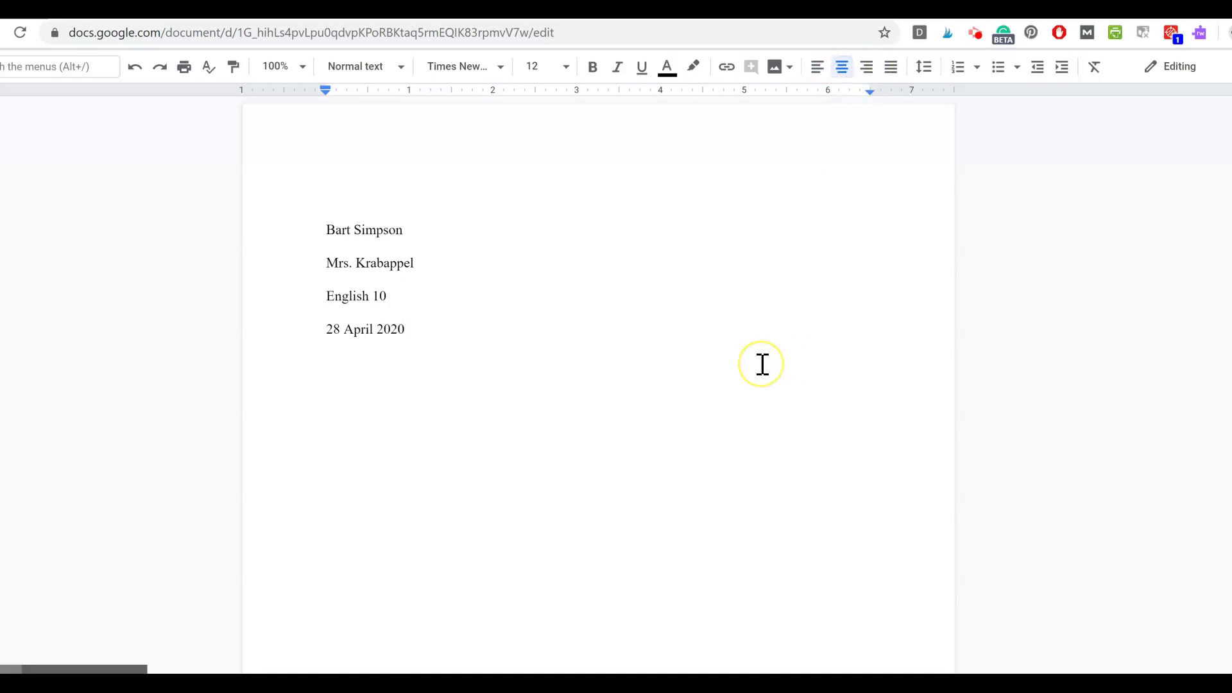
pyautogui.write('Title Will Go ')
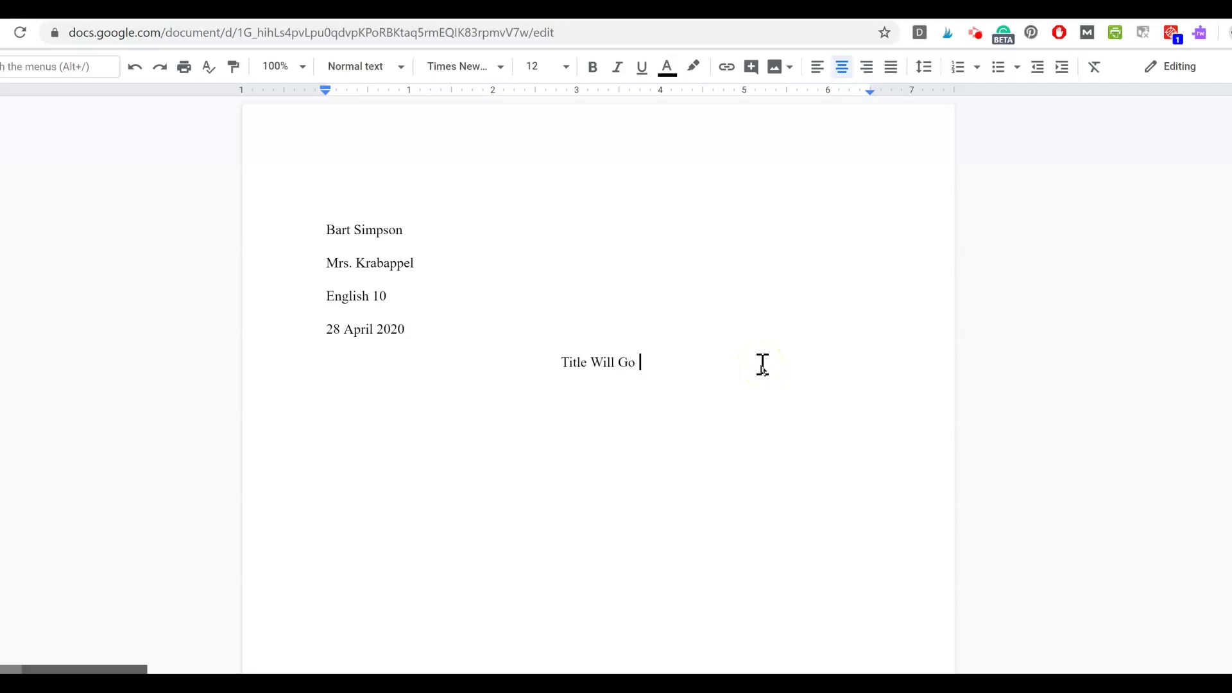
pyautogui.write('Here')
pyautogui.press('Return')
# Step: Add left-aligned, indented body text with the Times New Roman, double-spacing and 'Good luck' reminders
pyautogui.click(816, 67)
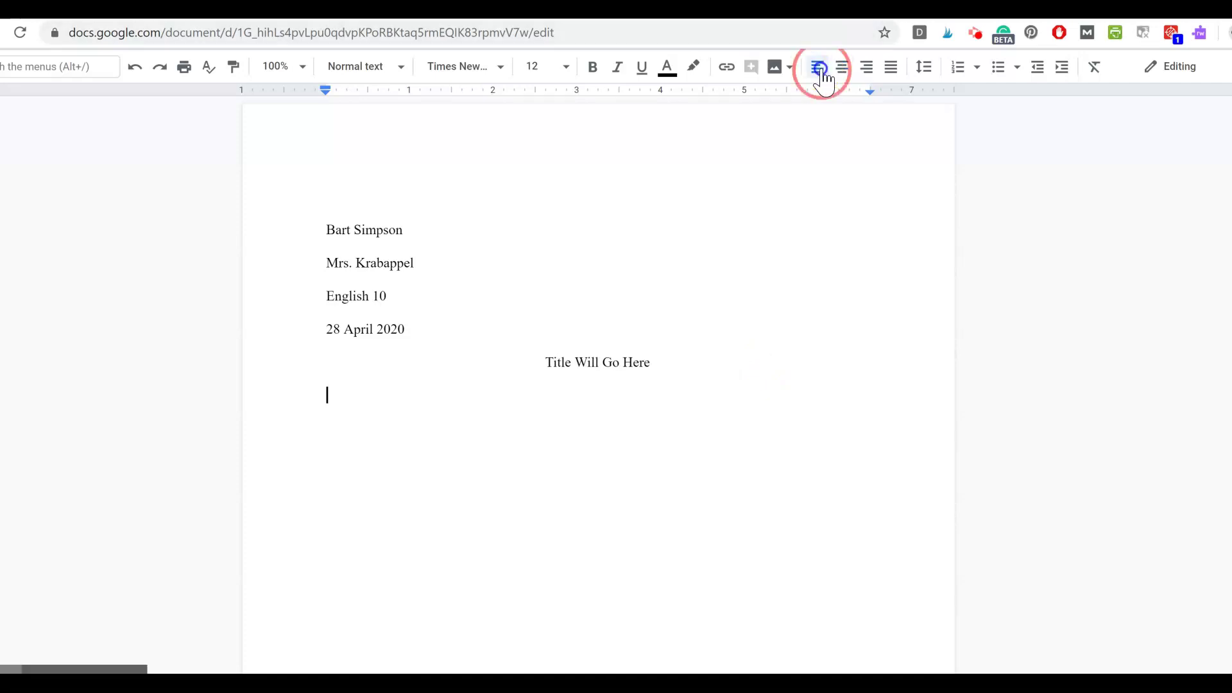
pyautogui.press('Tab')
pyautogui.write('Begin your paper here. Remember to use')
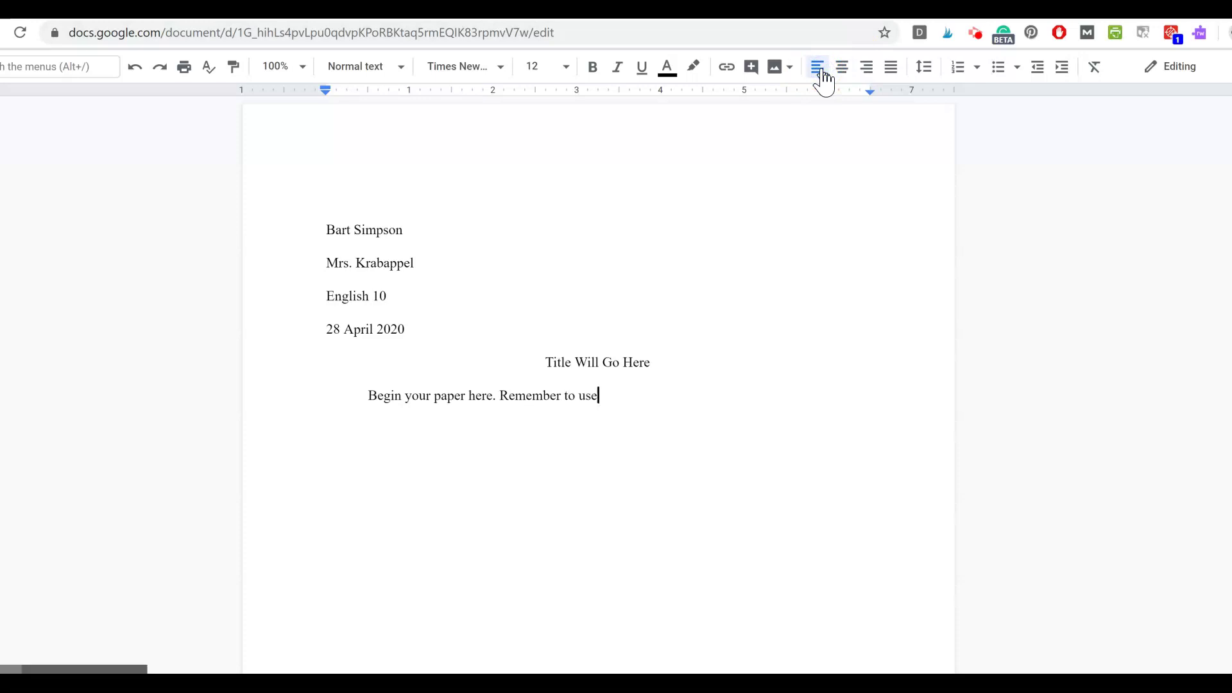
pyautogui.write(' Times New Roman font, 12 pt')
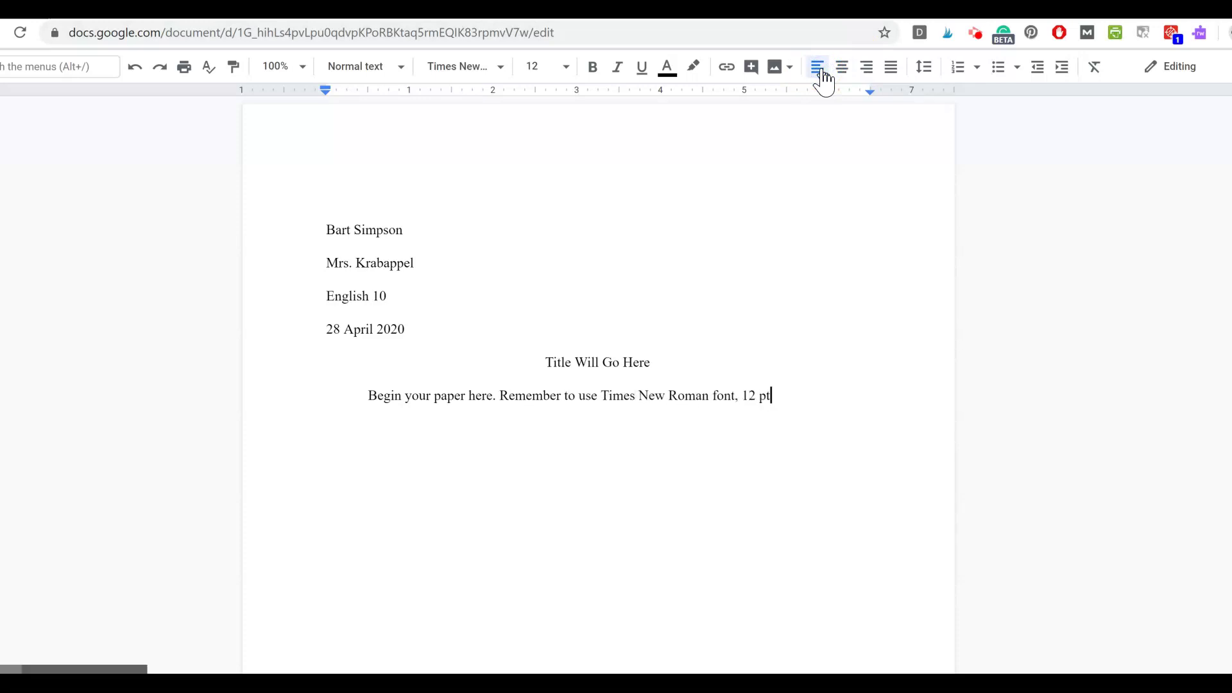
pyautogui.write('.')
pyautogui.press('Return')
pyautogui.write('Also, remember to dou')
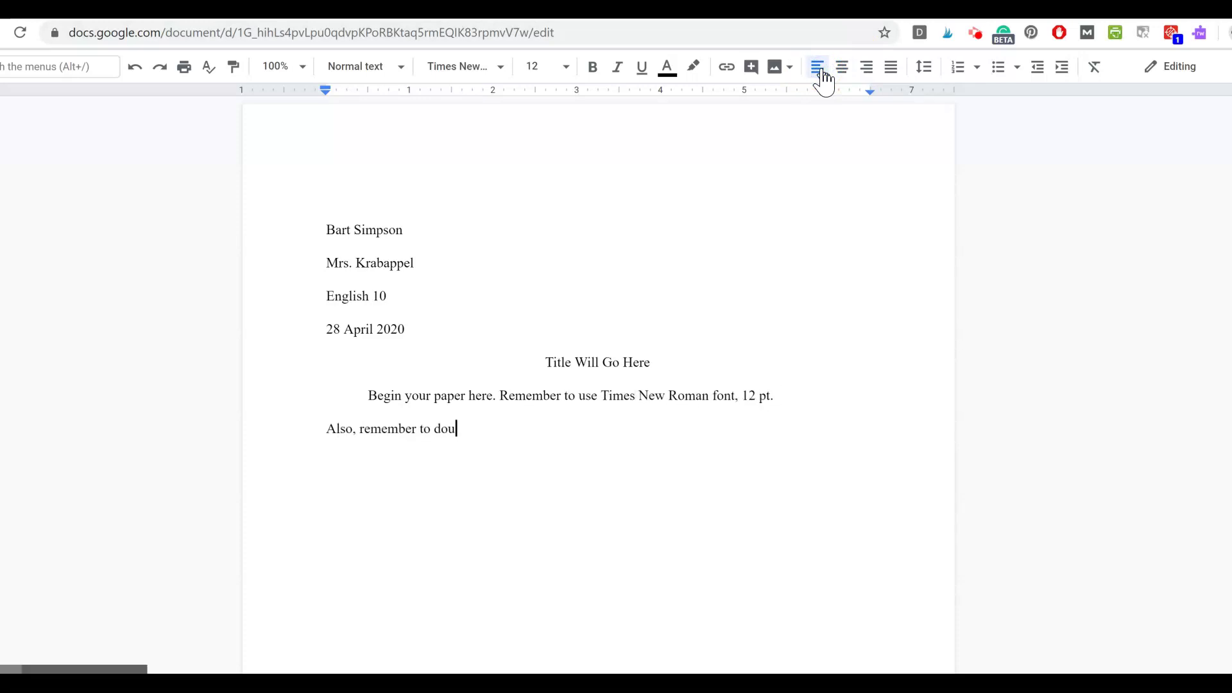
pyautogui.write('ble-space your paper all the way through!')
pyautogui.press('Return')
pyautogui.write('G')
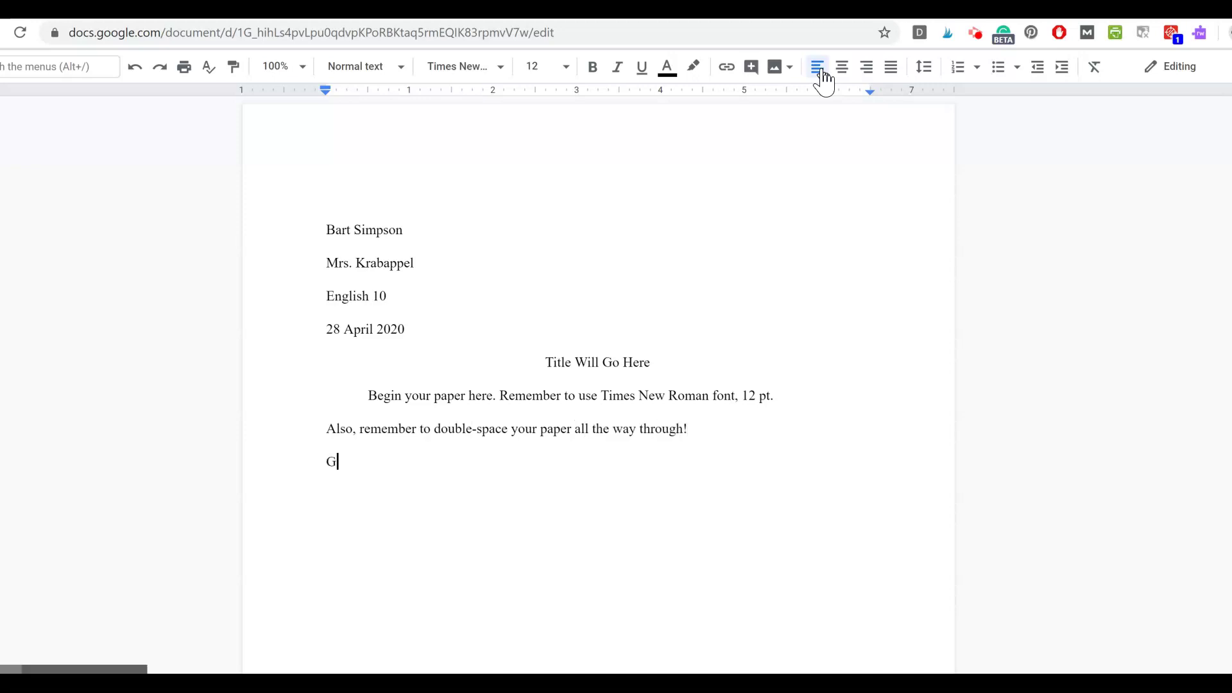
pyautogui.write('ood luck, and happy writing!')
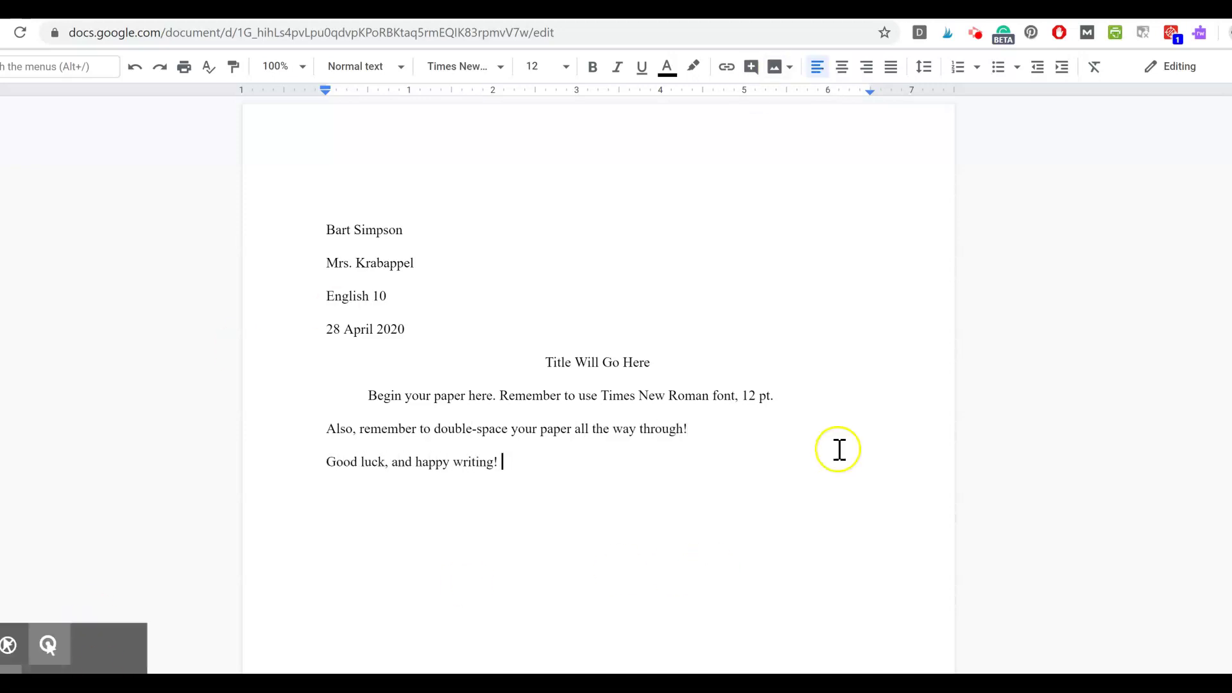
# Step: Stop the Screencastify recording and expand the Download section on its preview page
pyautogui.click(975, 32)
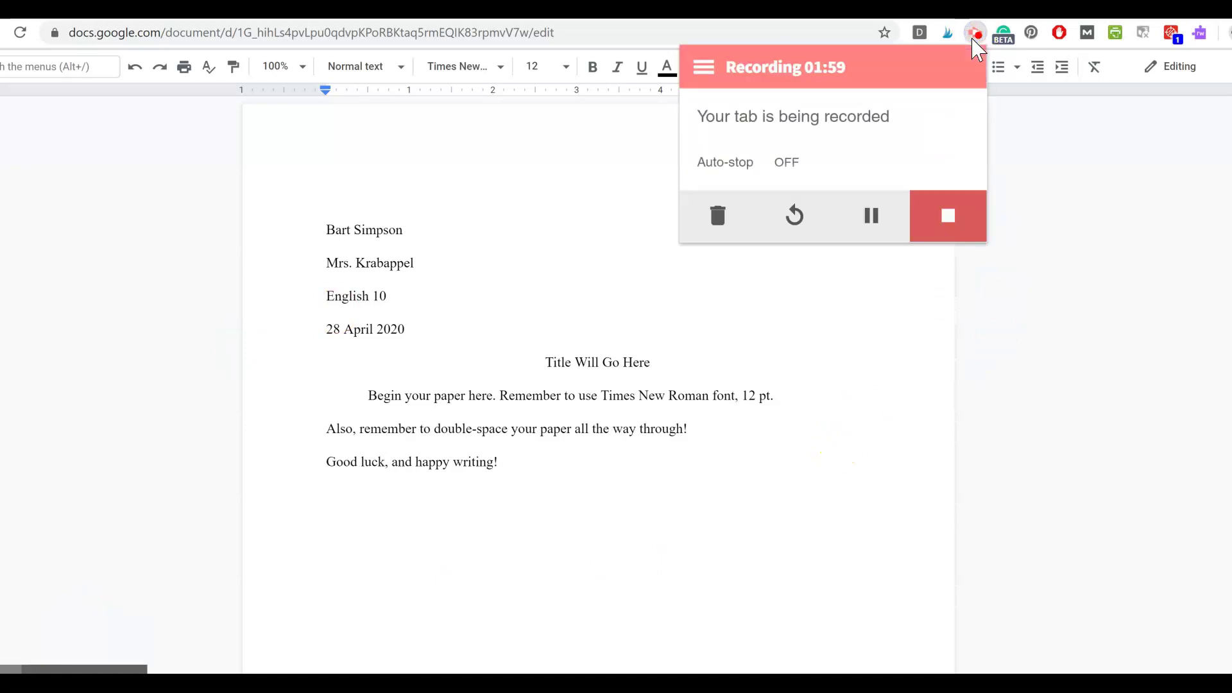
pyautogui.click(956, 224)
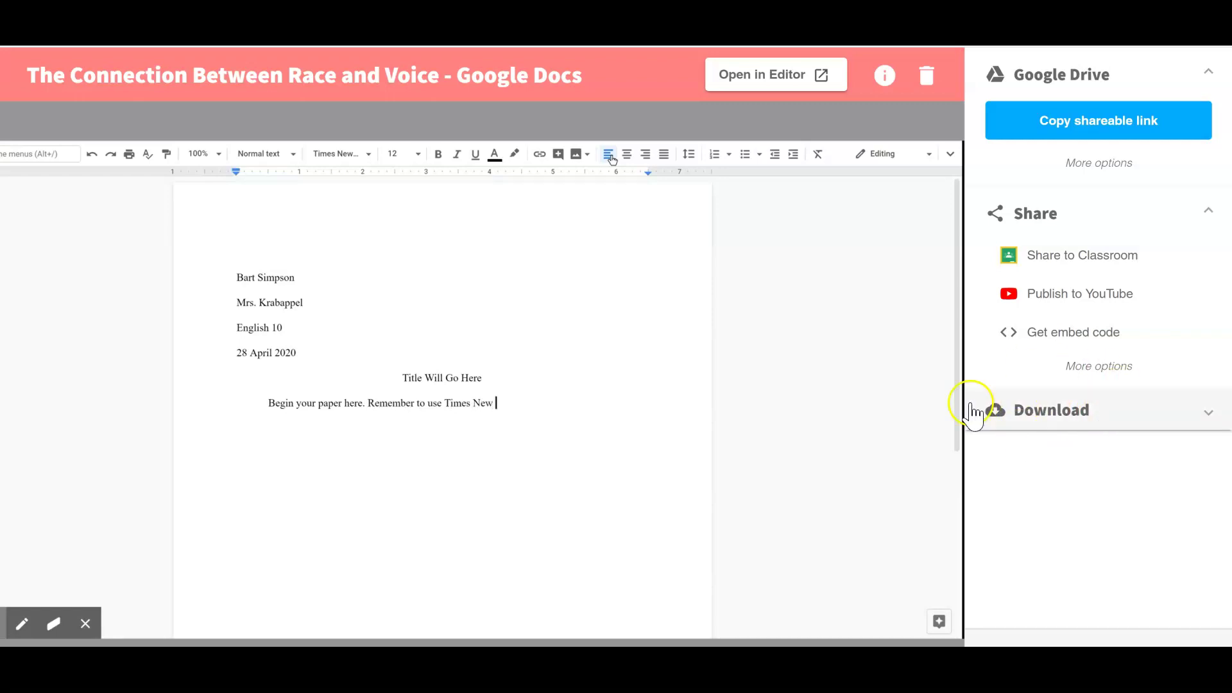
pyautogui.click(1092, 412)
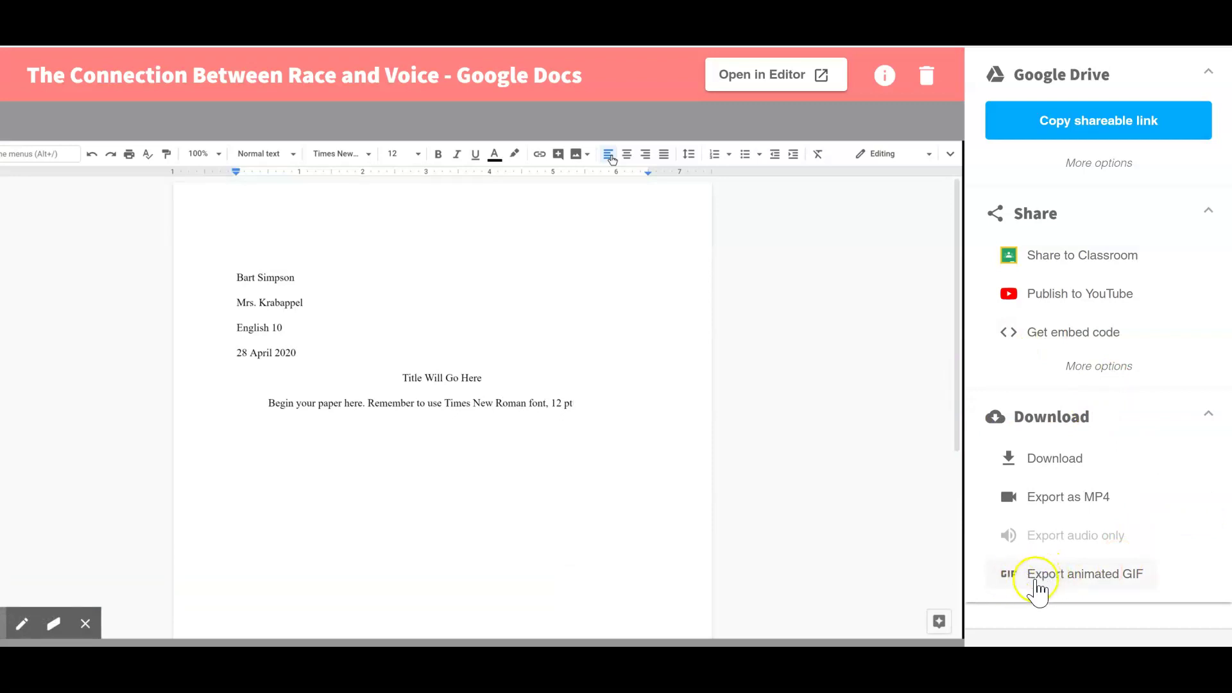
# Step: Export the recording as an animated GIF resized to 595×291 px
pyautogui.click(1099, 577)
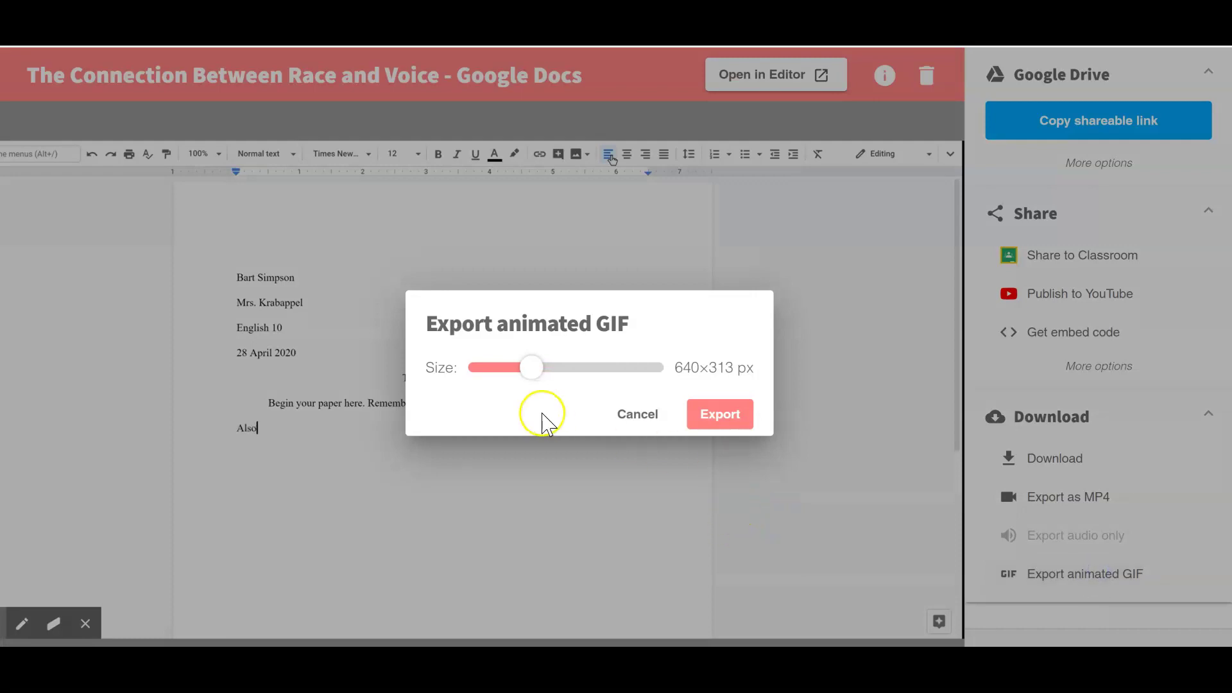
pyautogui.moveTo(538, 369); pyautogui.dragTo(563, 367)
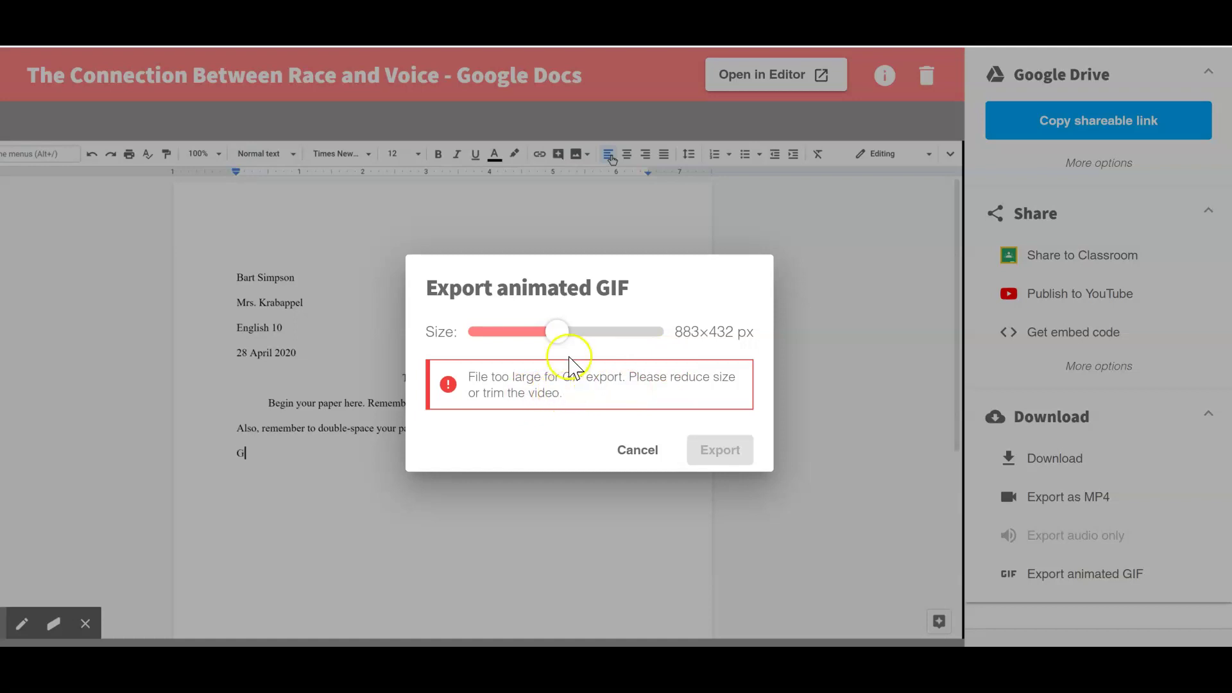
pyautogui.moveTo(560, 330); pyautogui.dragTo(530, 330)
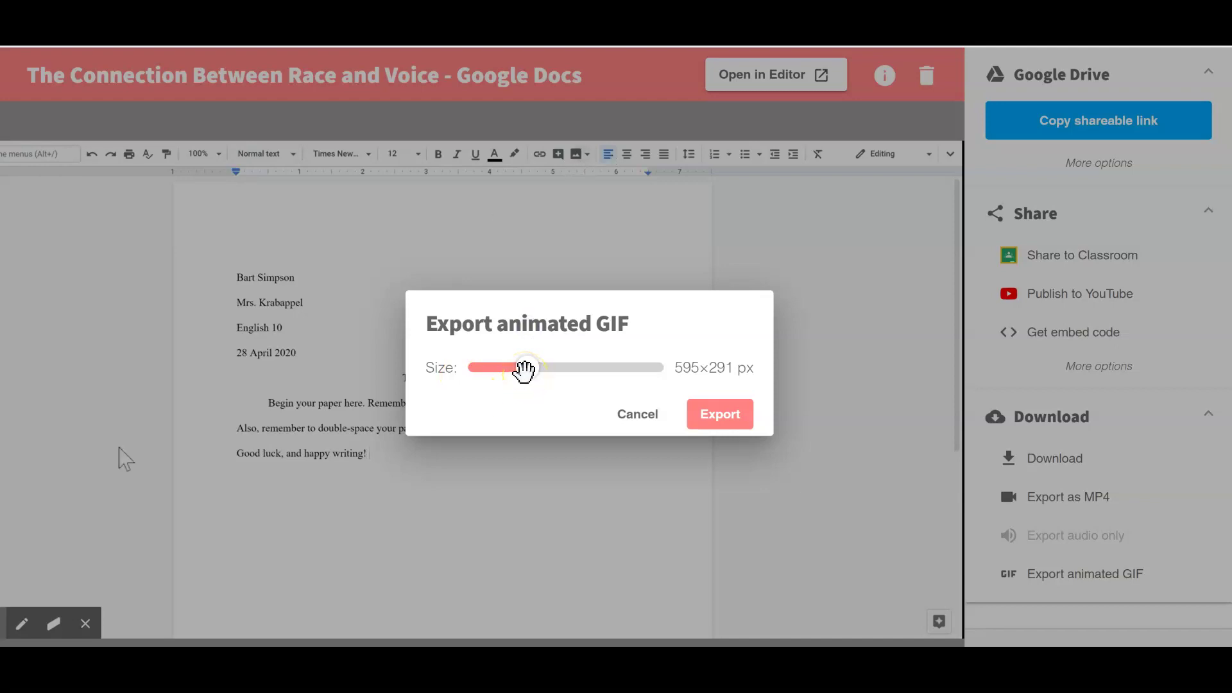
pyautogui.click(526, 369)
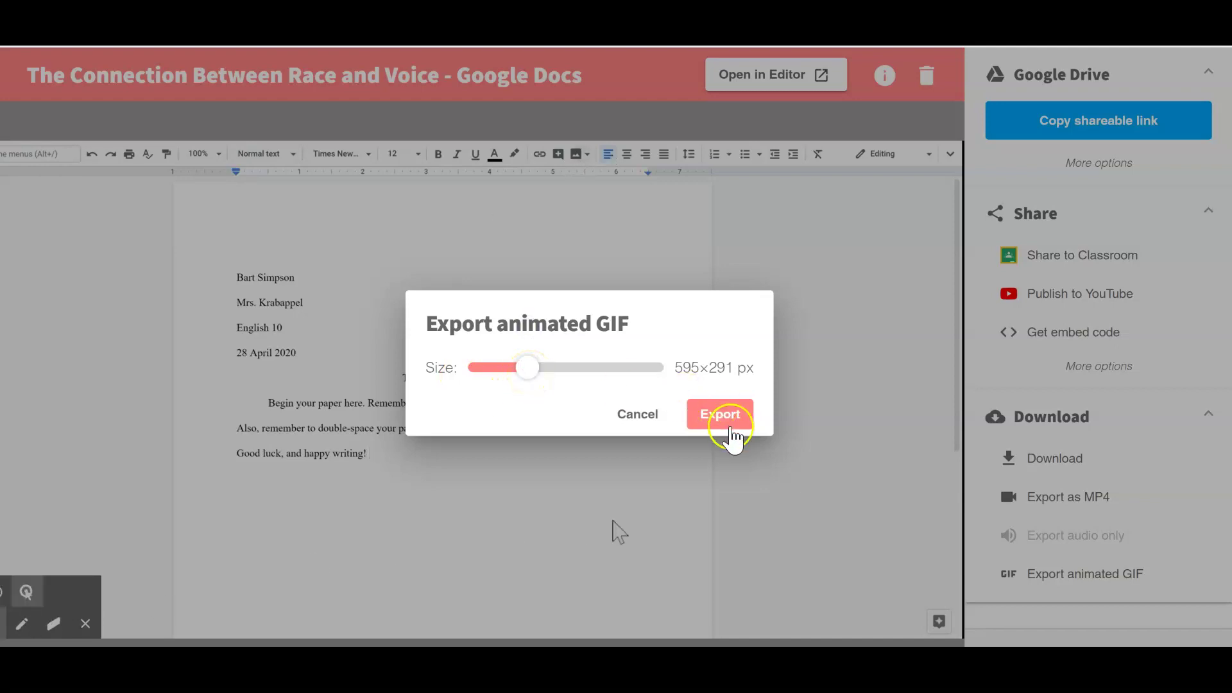
pyautogui.click(720, 420)
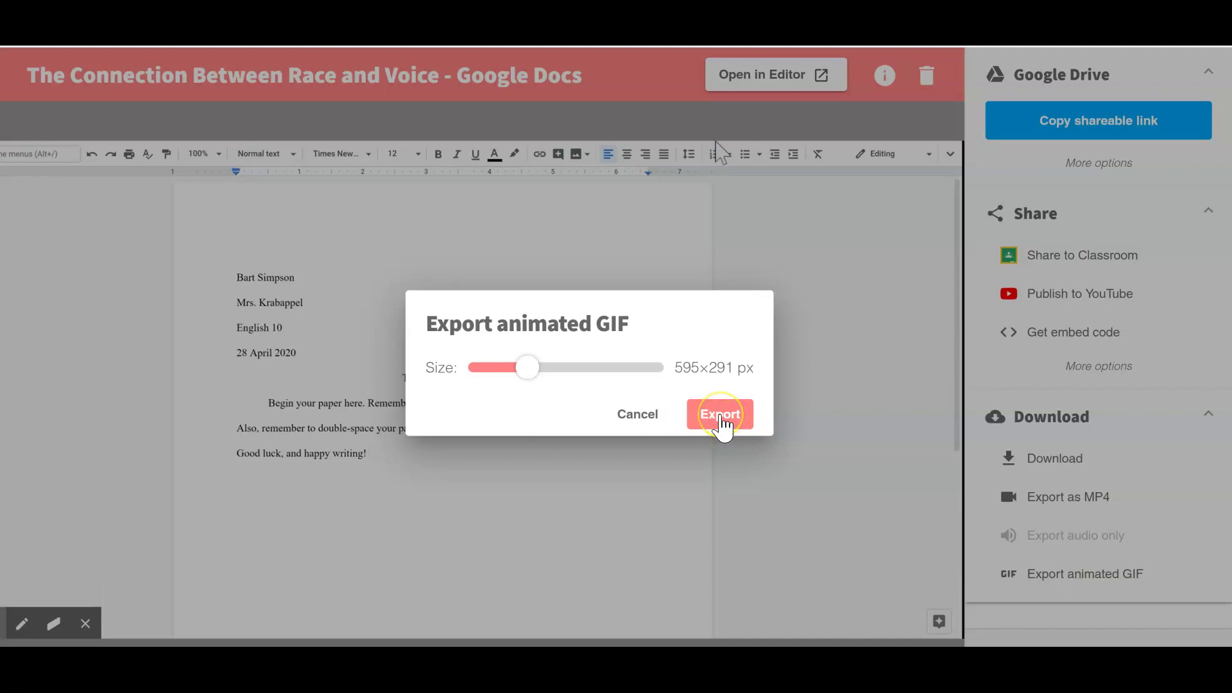
# Step: Run the 595×291 px GIF export and download the finished .gif file
pyautogui.click(720, 415)
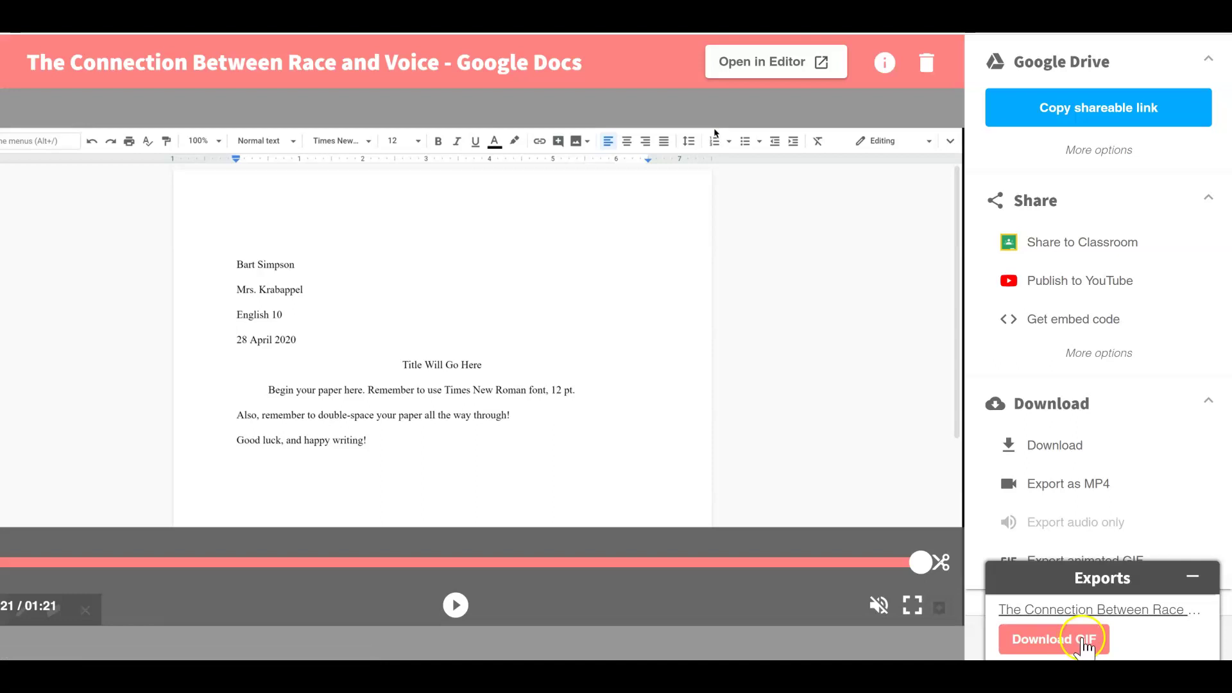
pyautogui.click(1084, 642)
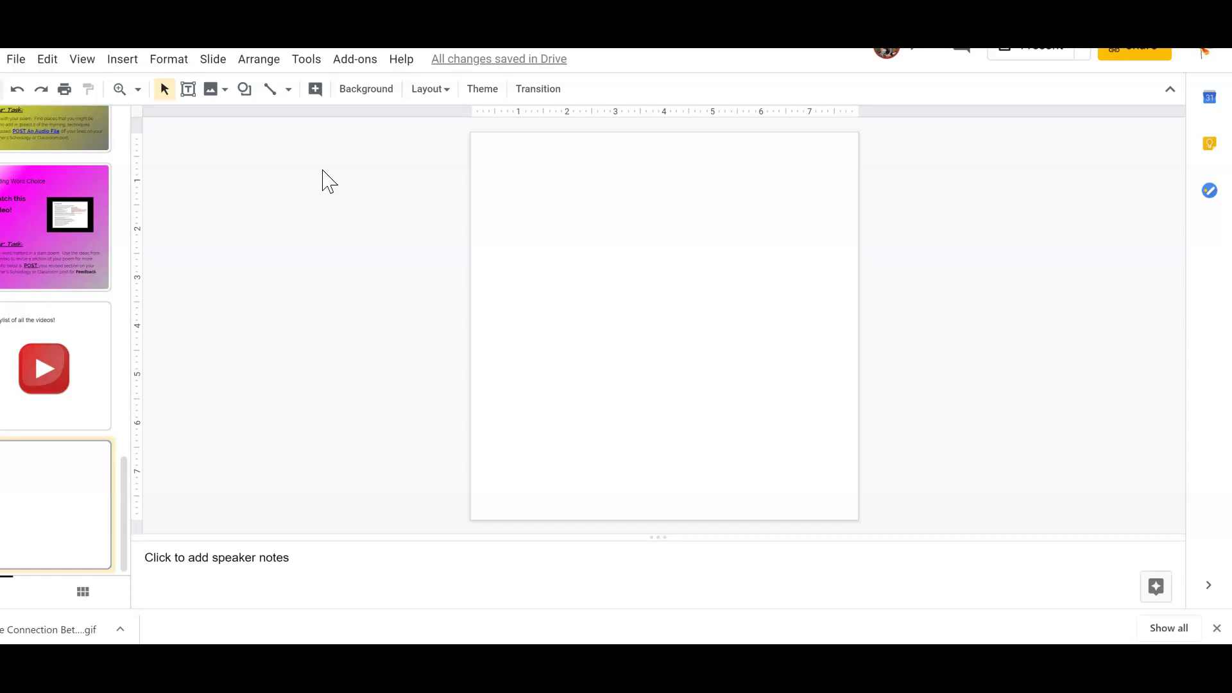
# Step: Upload the downloaded GIF onto the blank slide and enlarge it to nearly full slide width
pyautogui.click(122, 59)
pyautogui.moveTo(139, 98)
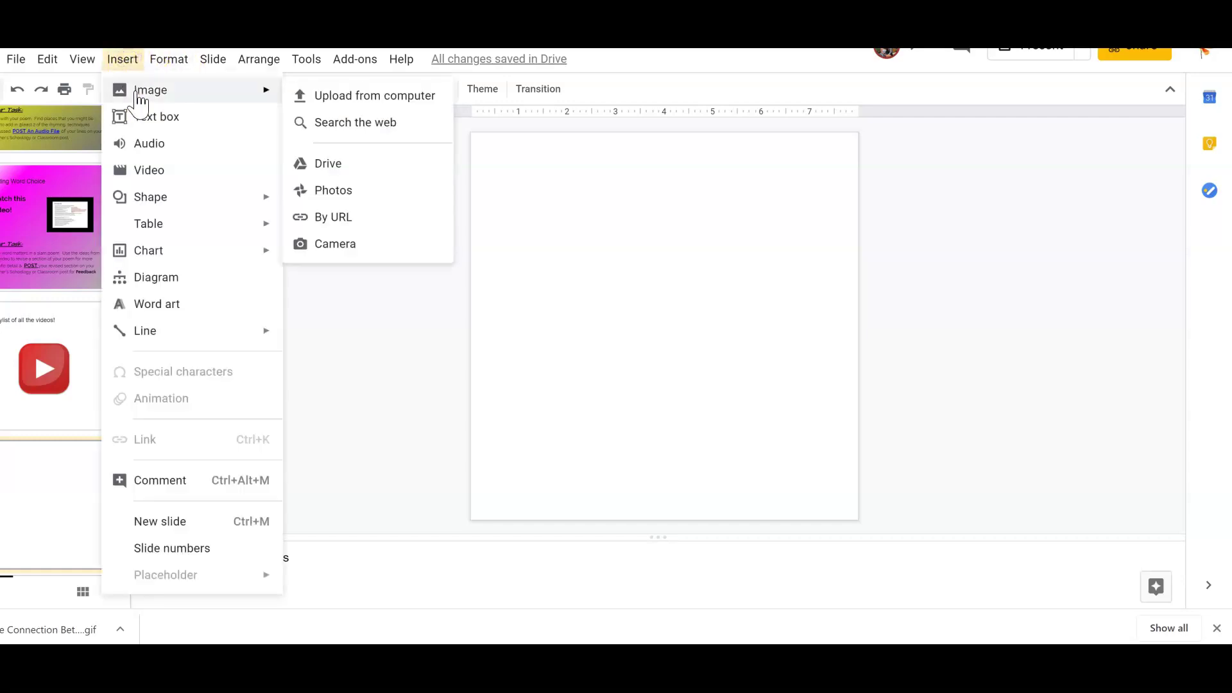
pyautogui.click(360, 96)
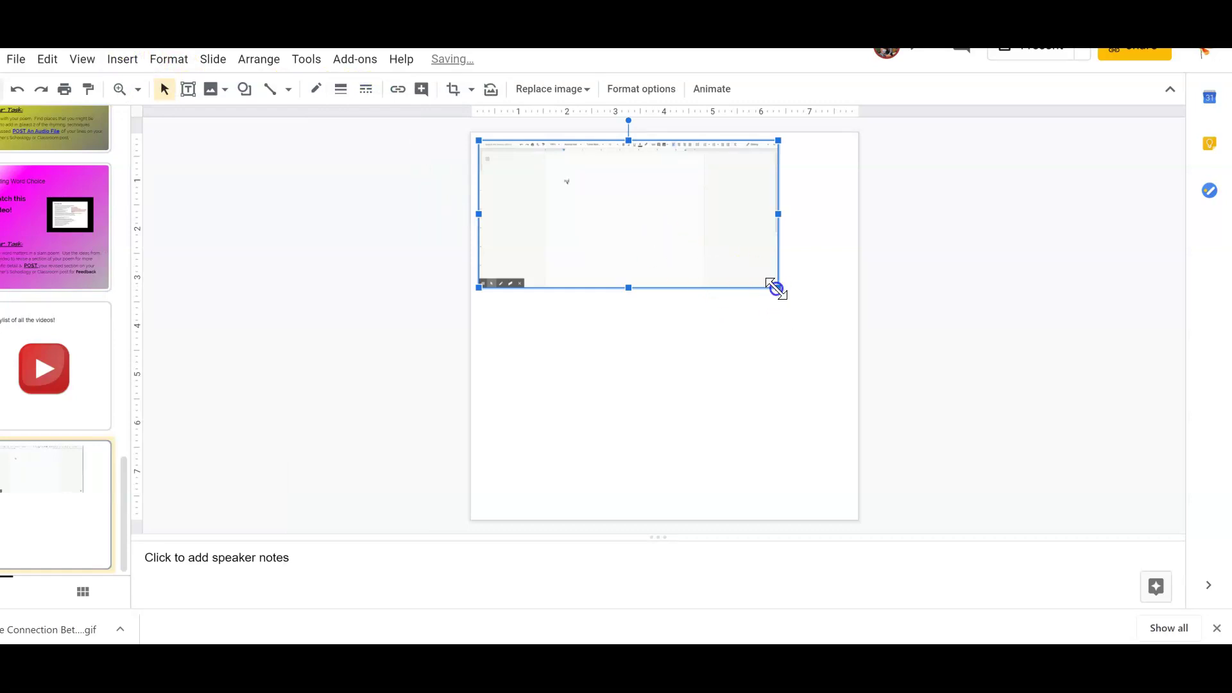
pyautogui.moveTo(777, 287); pyautogui.dragTo(832, 322)
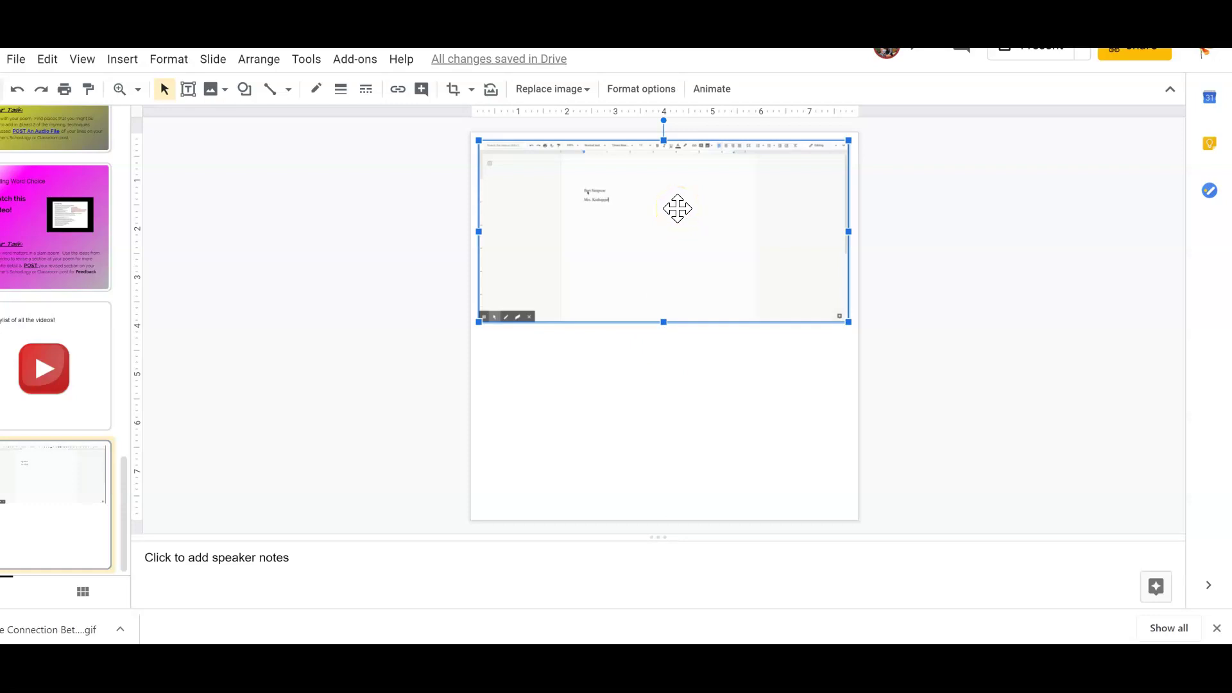
pyautogui.click(679, 221)
pyautogui.click(709, 245)
pyautogui.click(664, 151)
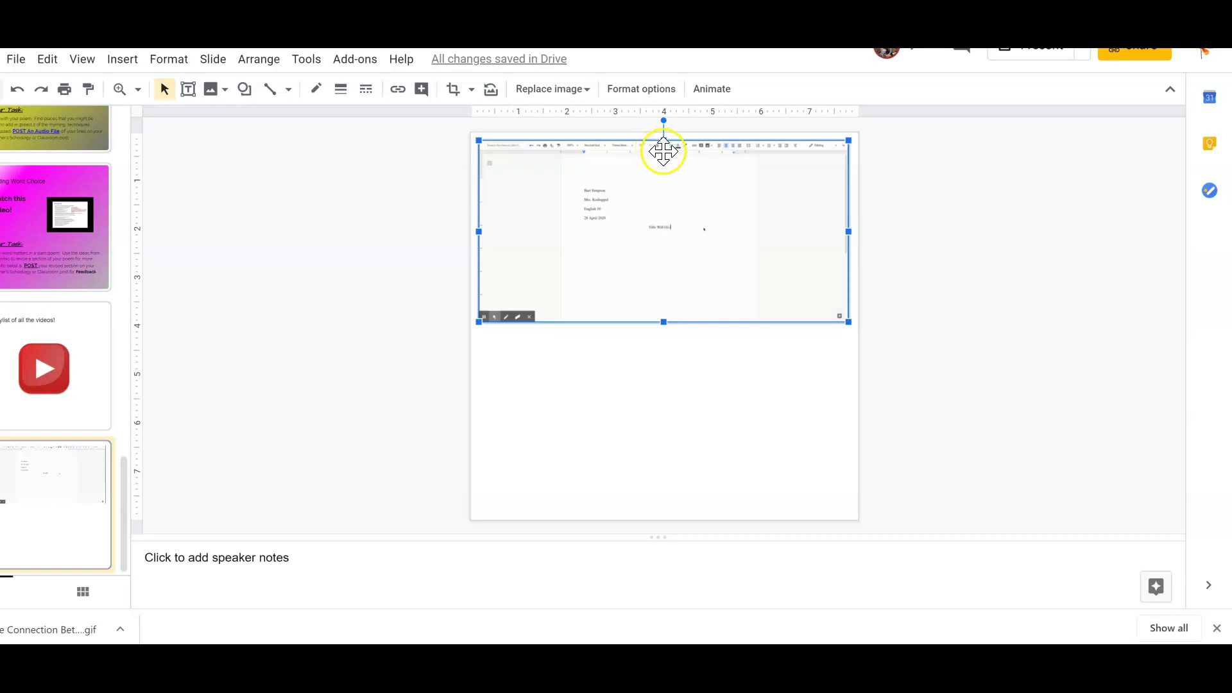
pyautogui.click(653, 176)
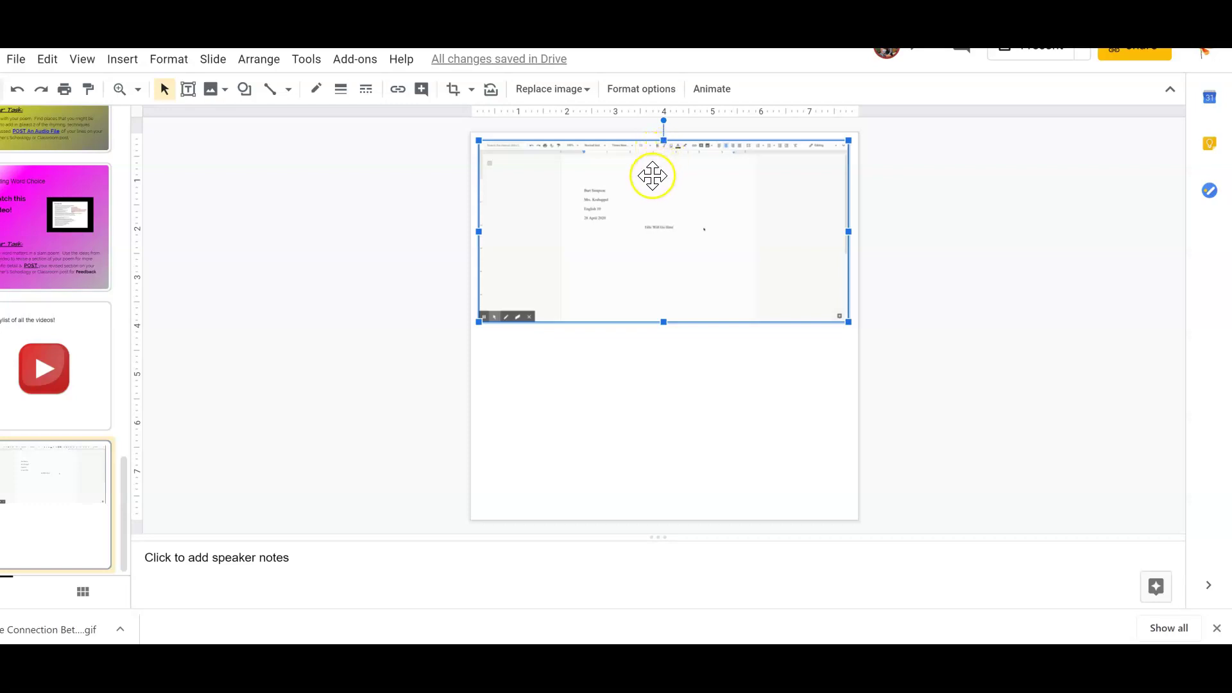
pyautogui.click(649, 179)
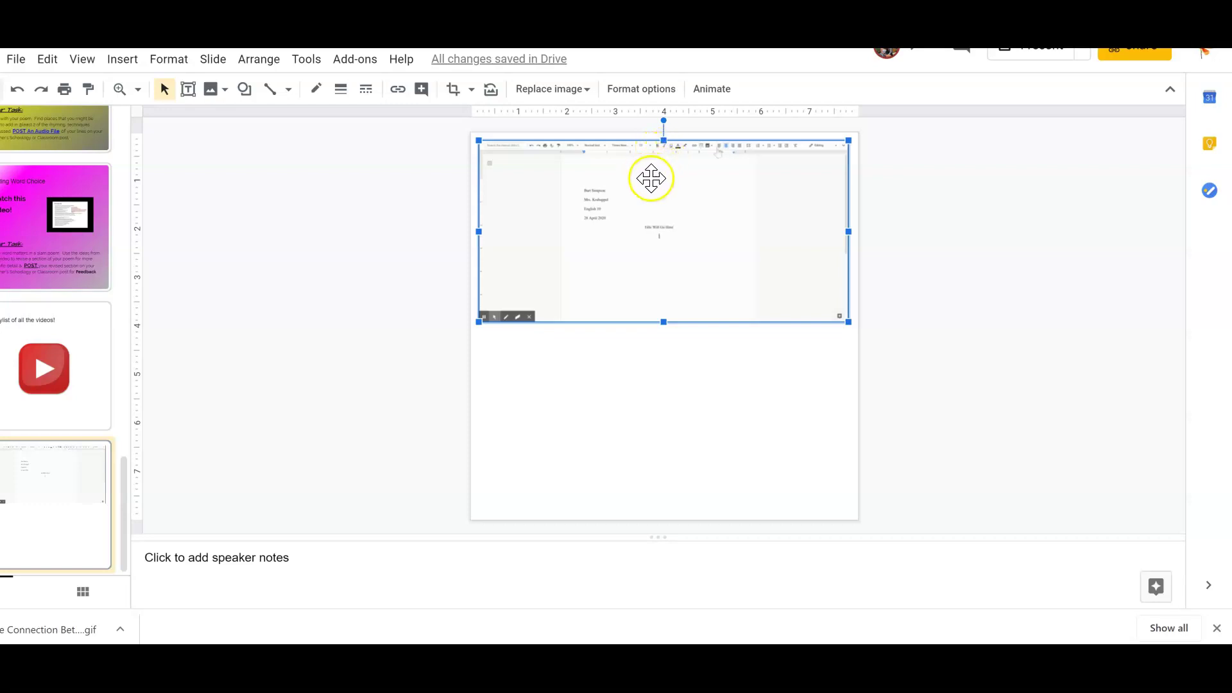
pyautogui.click(659, 276)
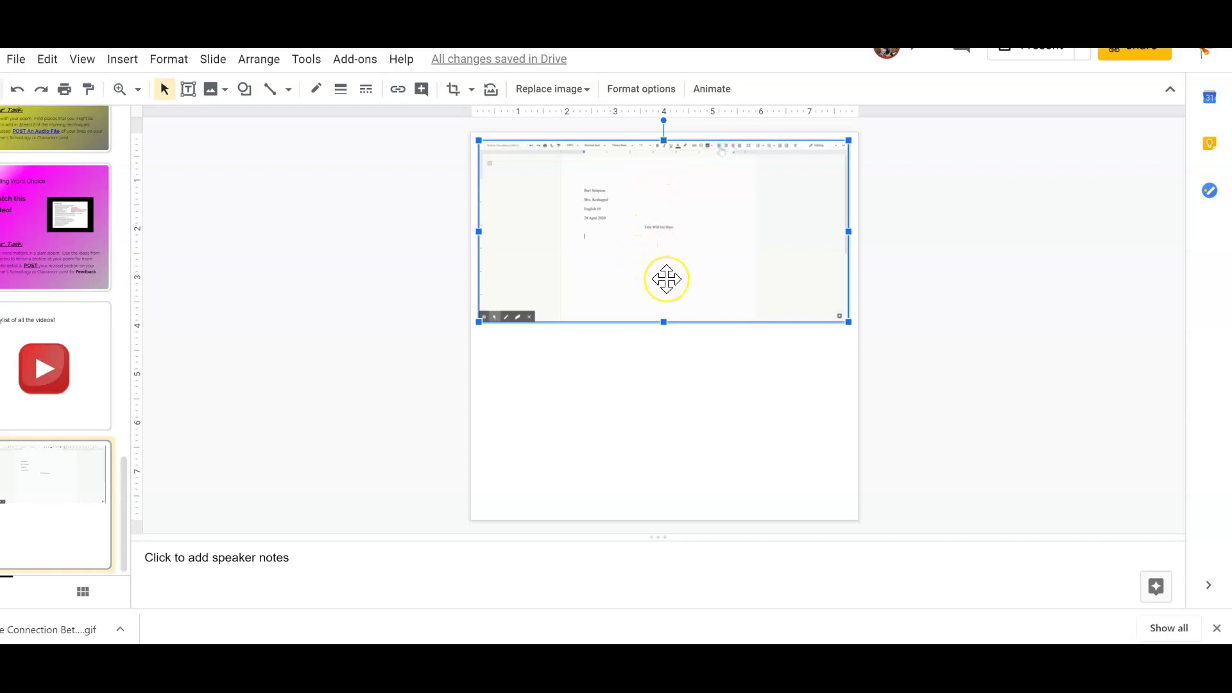